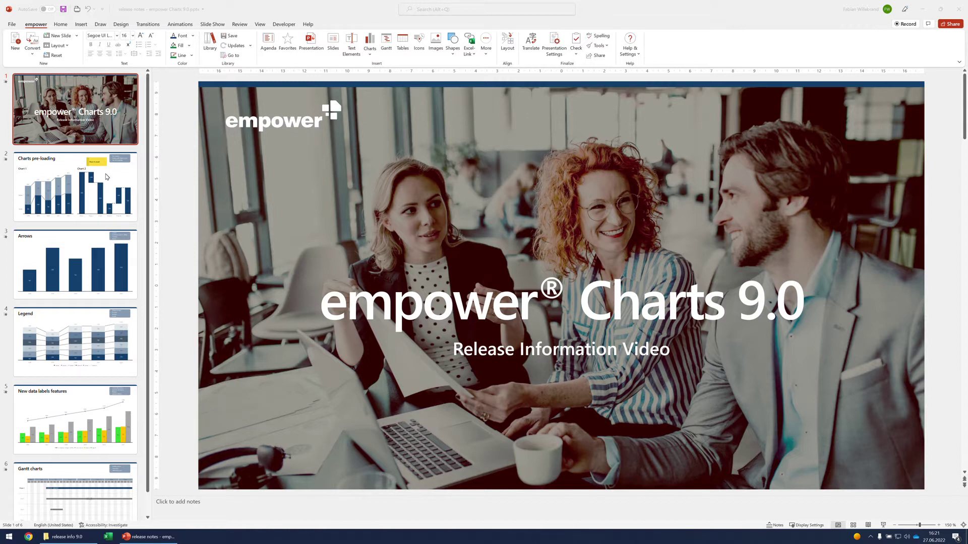
- Go to slide 2, 'Charts pre-loading', check the markers on Charts 1 and 2, and select Chart 1
click(63, 184)
click(58, 176)
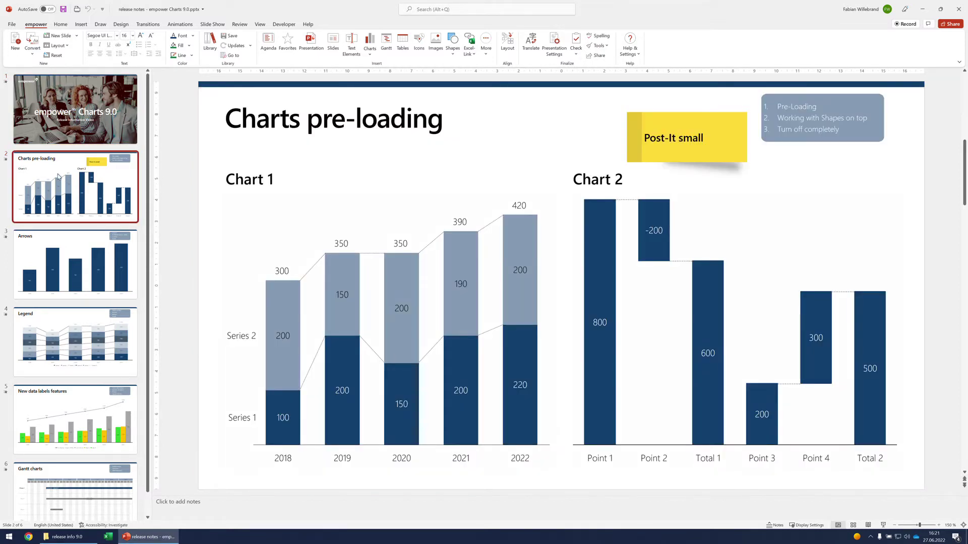
click(212, 209)
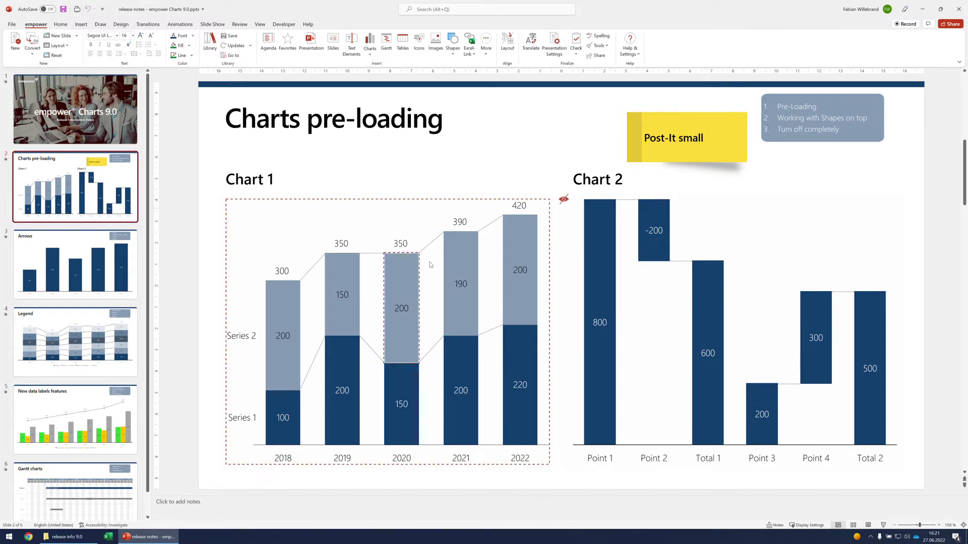
click(654, 222)
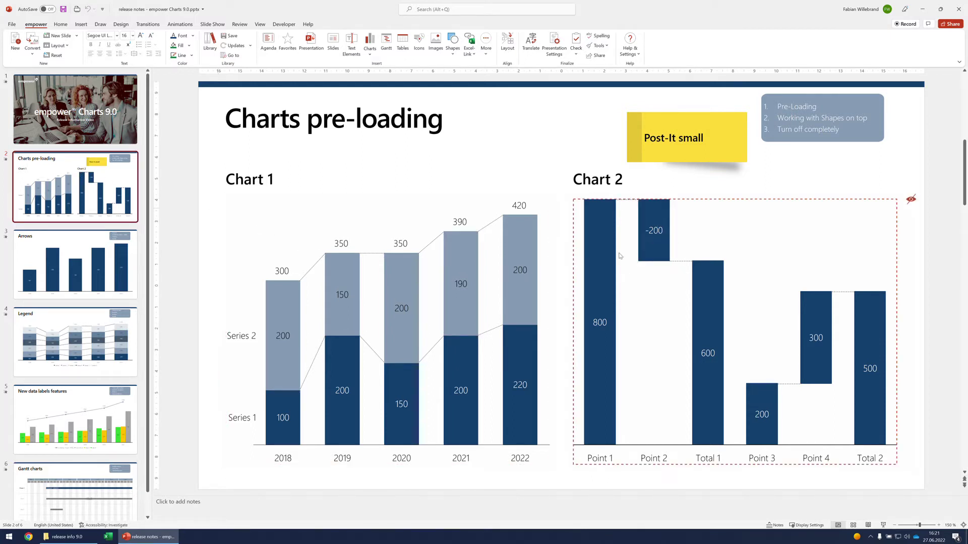
click(373, 224)
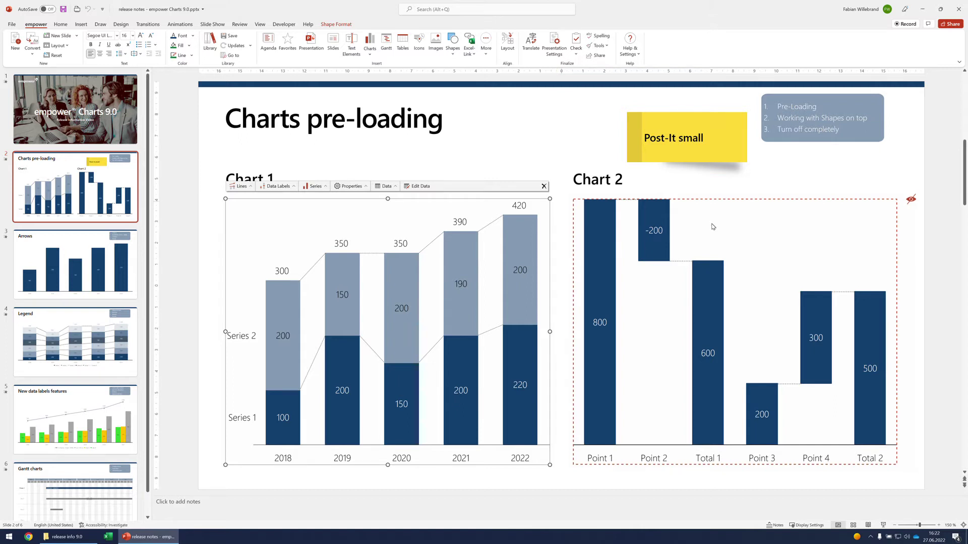
- Place the 'Post-It small' note on Chart 2 over Total 1 and check its layering
click(685, 141)
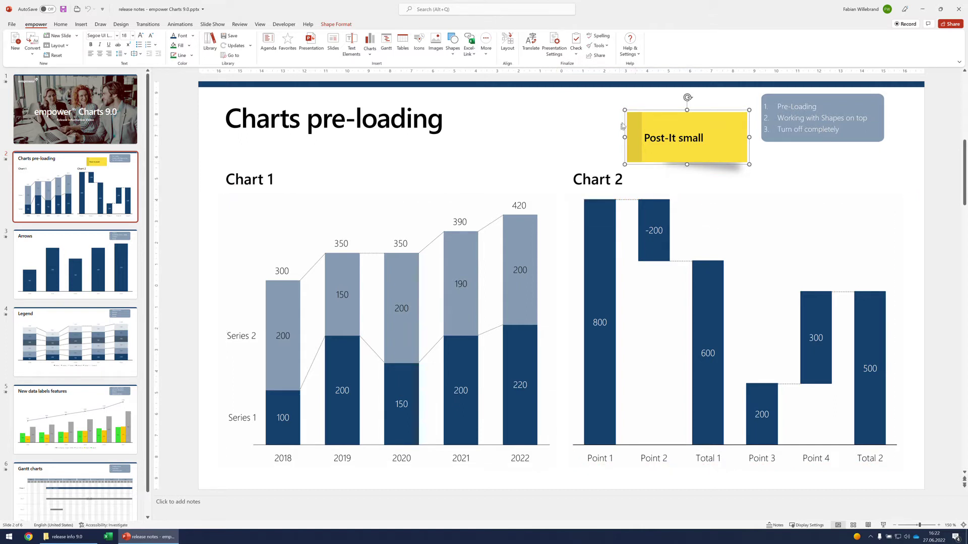
drag(655, 144, 727, 255)
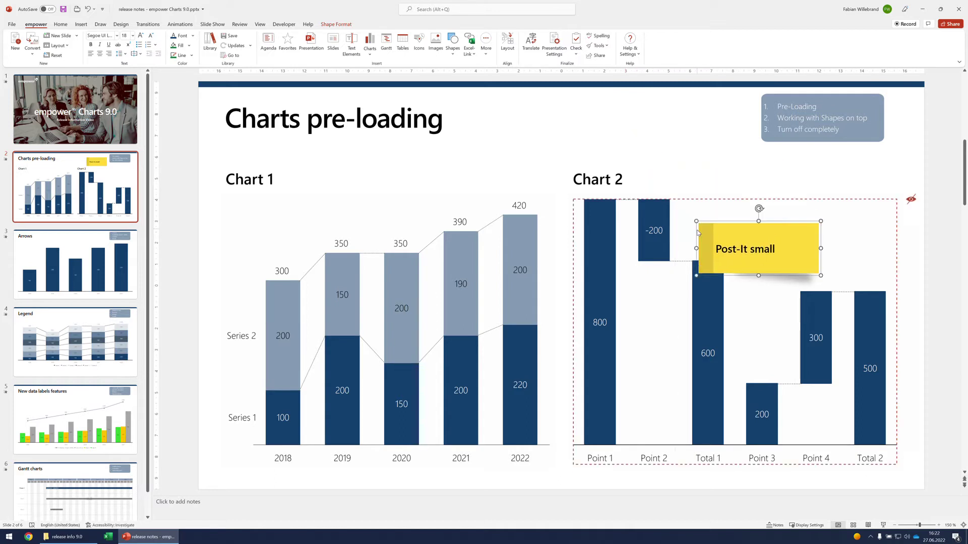
click(665, 153)
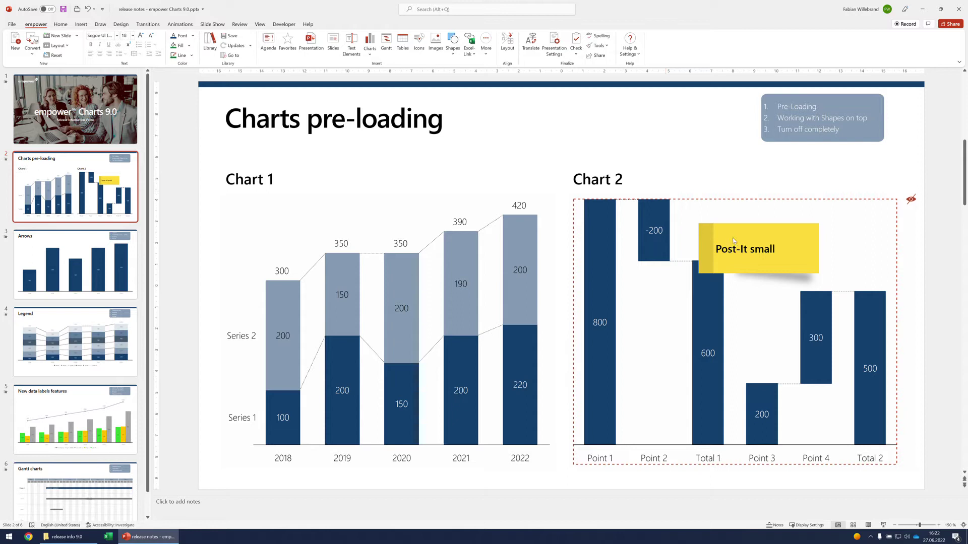
click(737, 260)
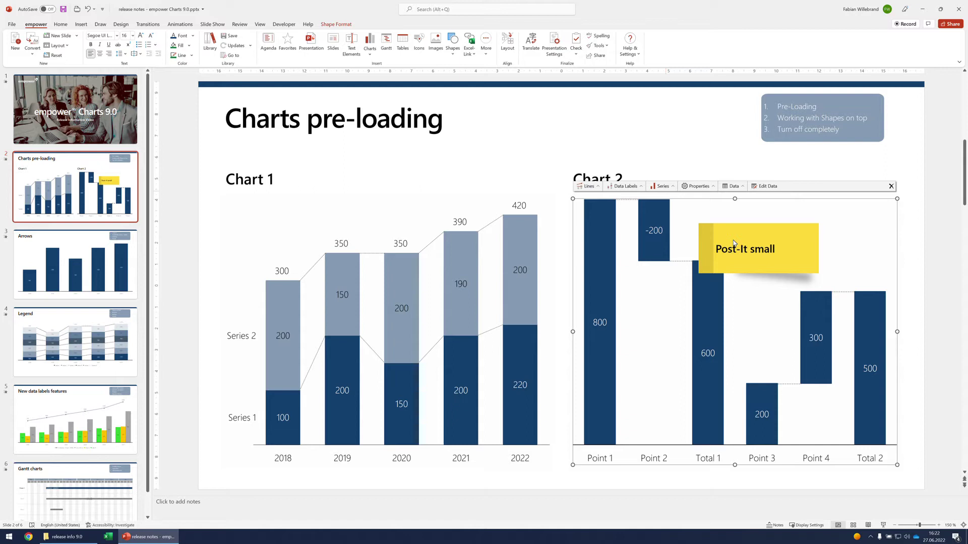
click(543, 172)
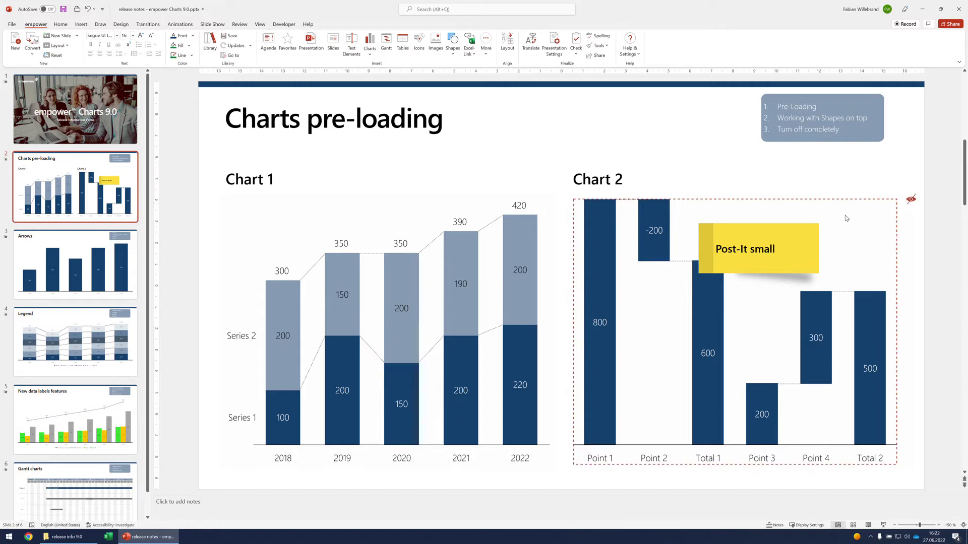
click(910, 201)
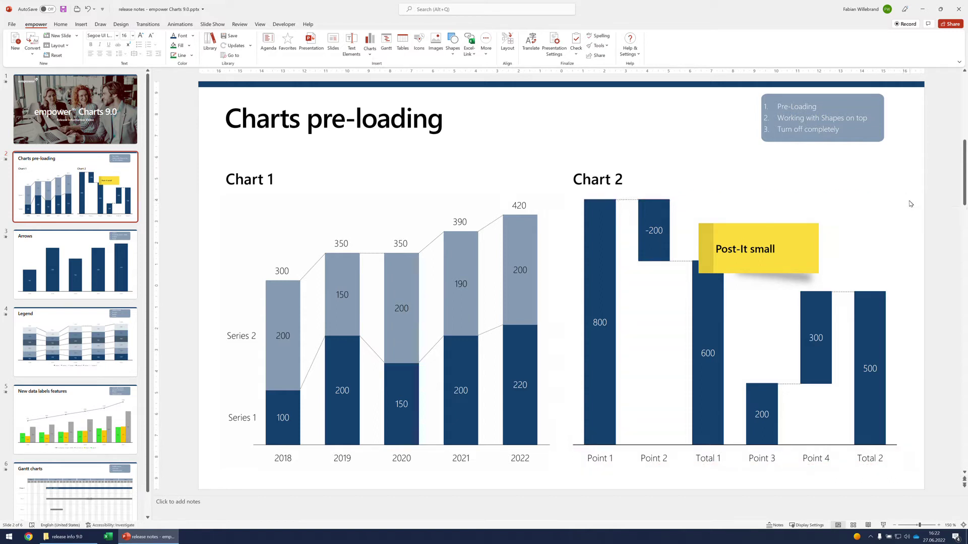
click(759, 248)
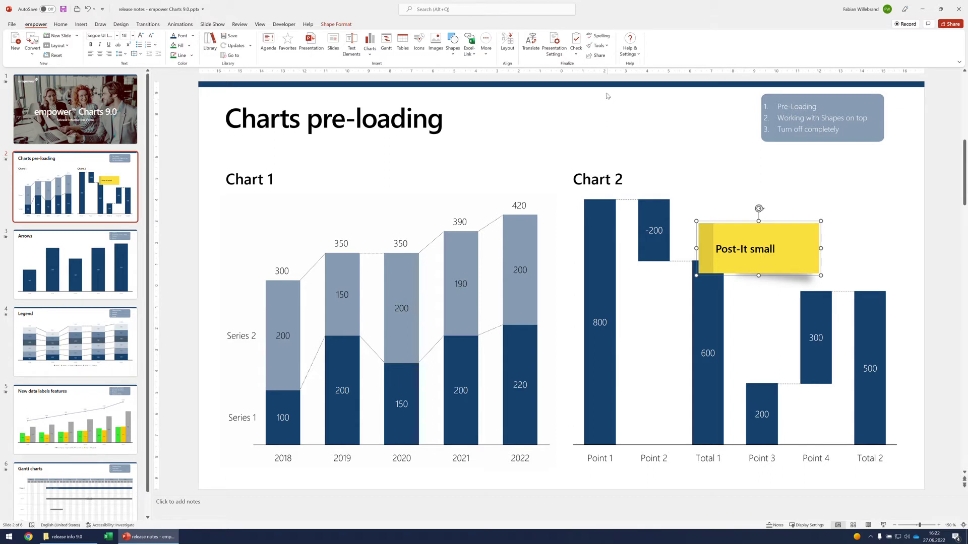
- Close Charts User Settings unchanged and go to slide 3, 'Arrows'
click(630, 49)
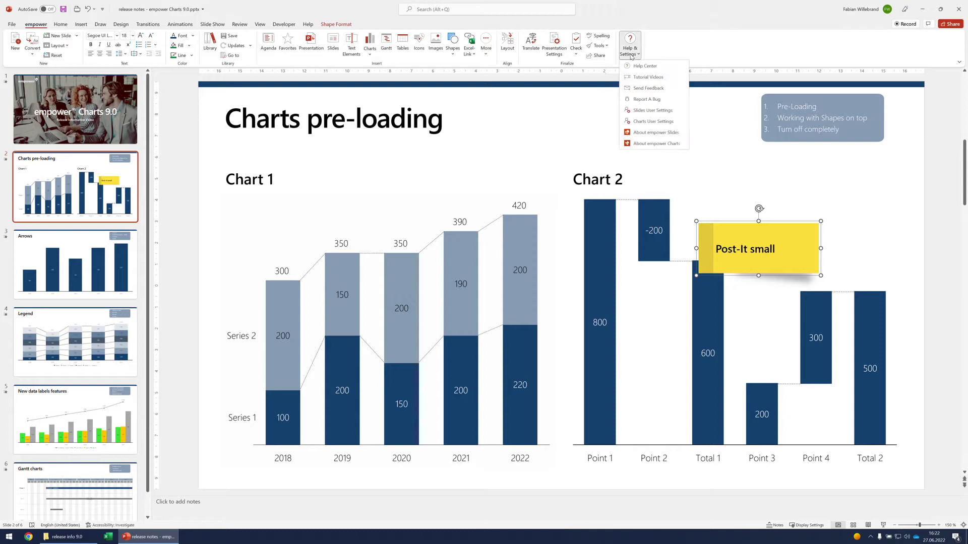
click(644, 121)
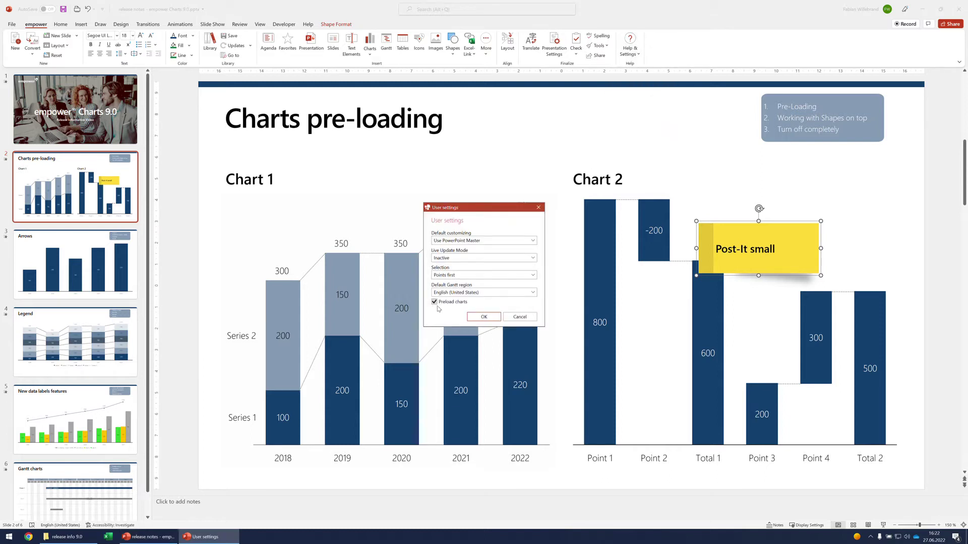
click(520, 317)
click(17, 265)
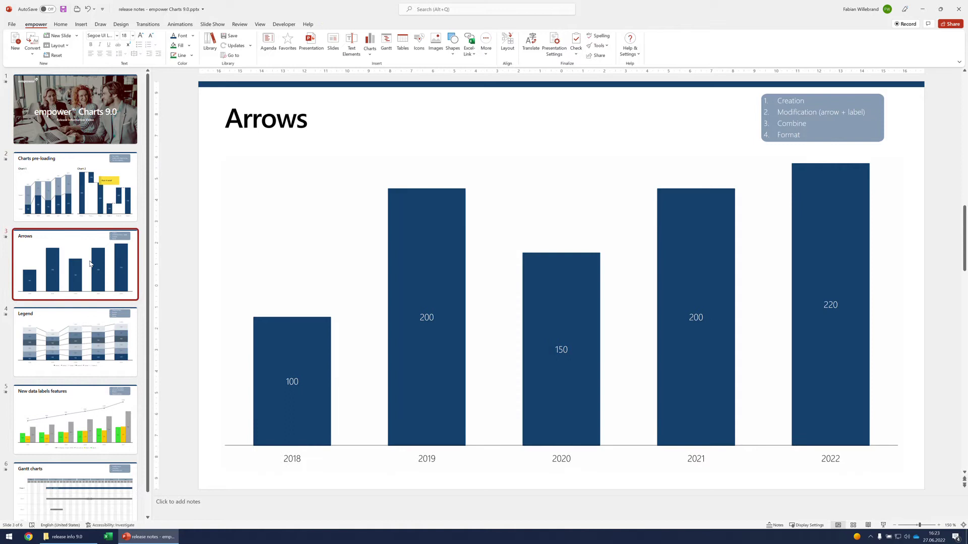
- Add a +120 growth arrow from the 2018 column to the 2022 column, sitting lower on the chart
click(328, 239)
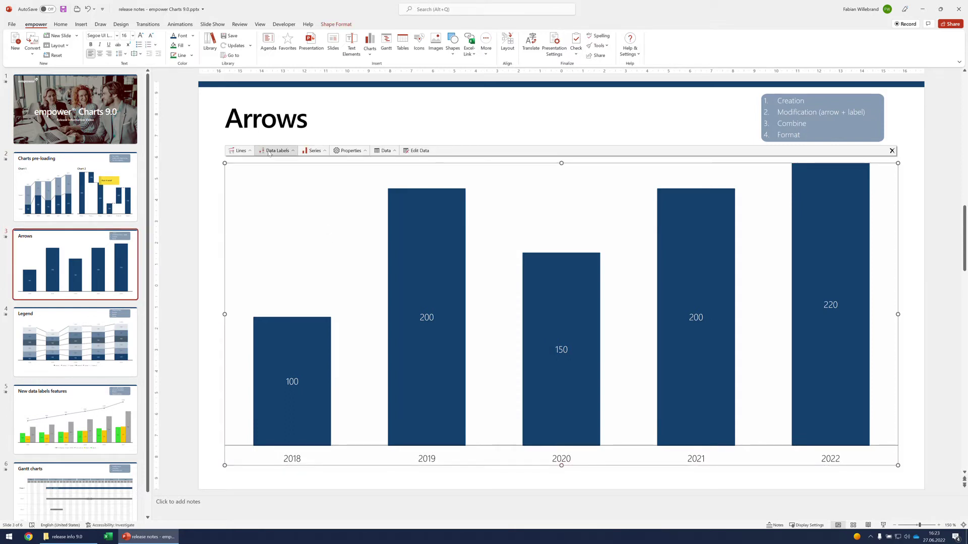
click(240, 151)
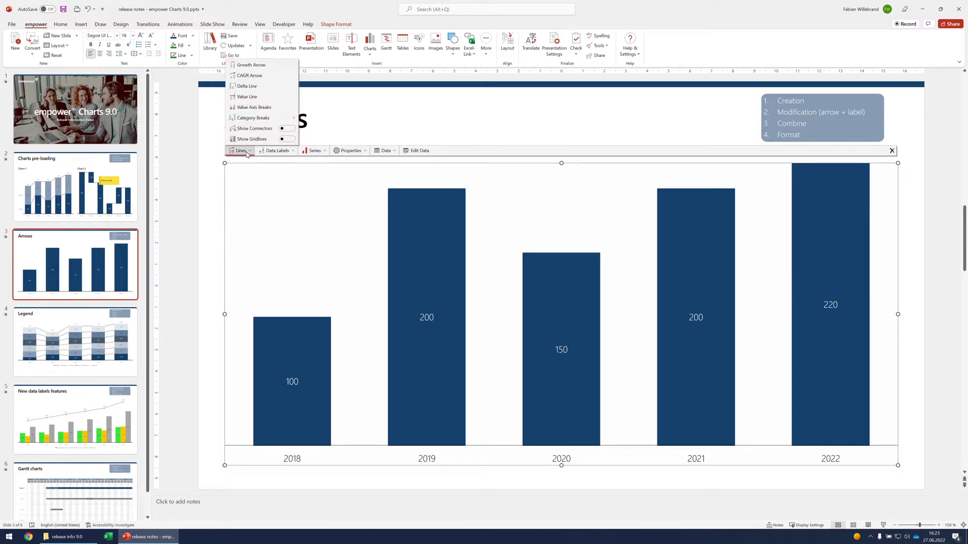
click(257, 65)
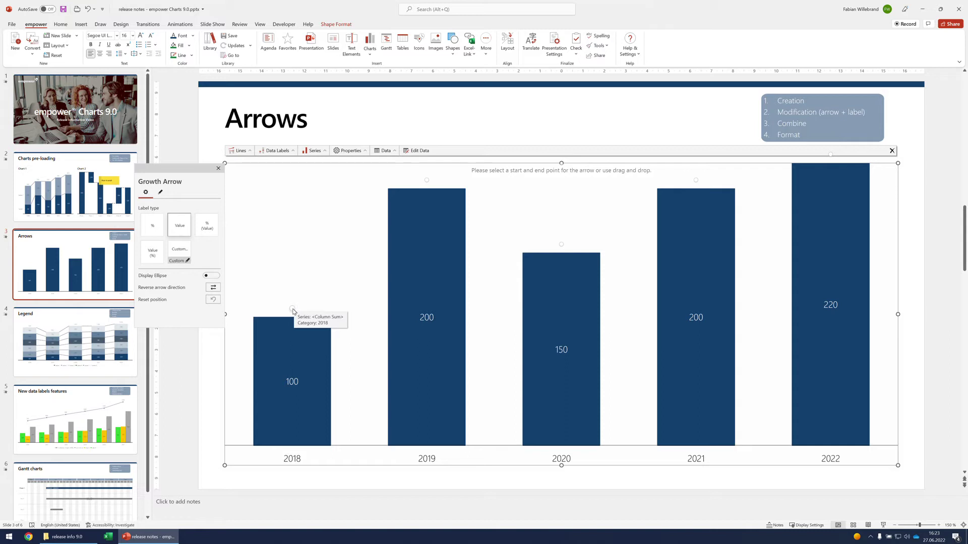
click(292, 309)
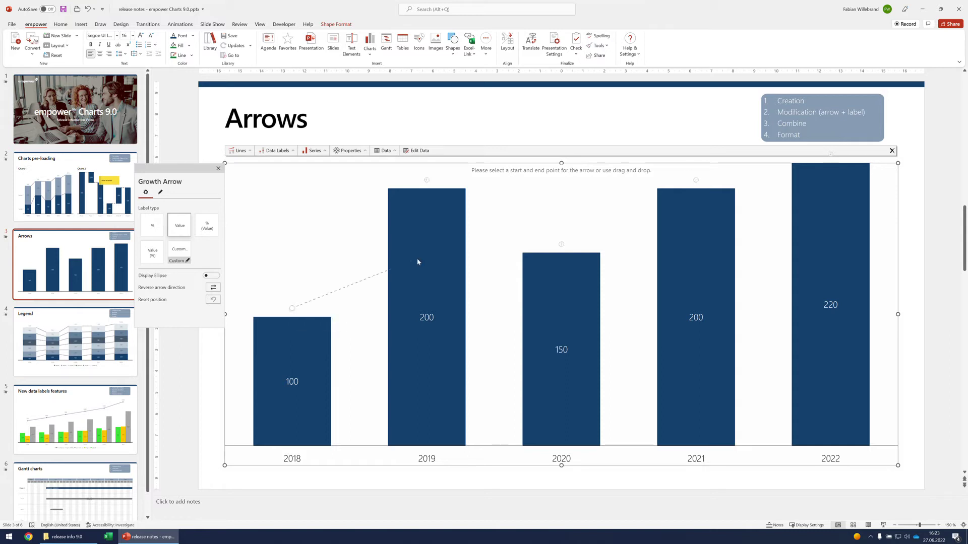
click(830, 155)
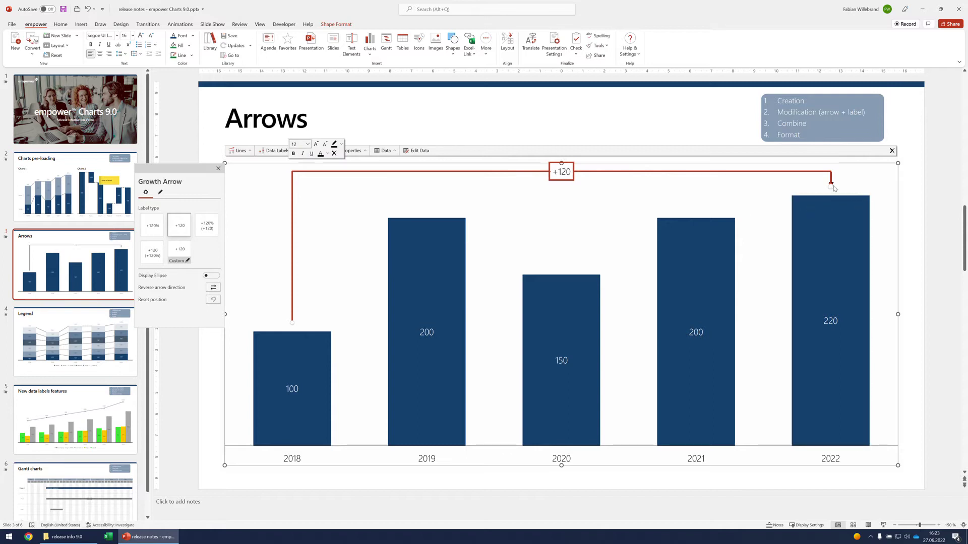
mouse_move(830, 187)
mouse_down()
mouse_move(696, 209)
mouse_move(698, 191)
mouse_move(832, 170)
mouse_up()
drag(507, 172, 505, 177)
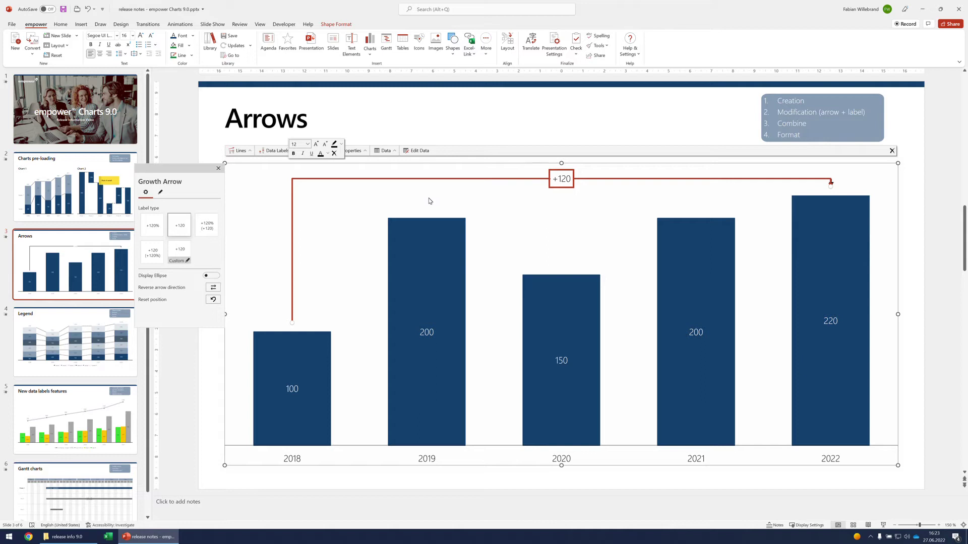
- Add a second growth arrow, +20, from the 2019 column to the 2022 column
click(240, 150)
click(250, 65)
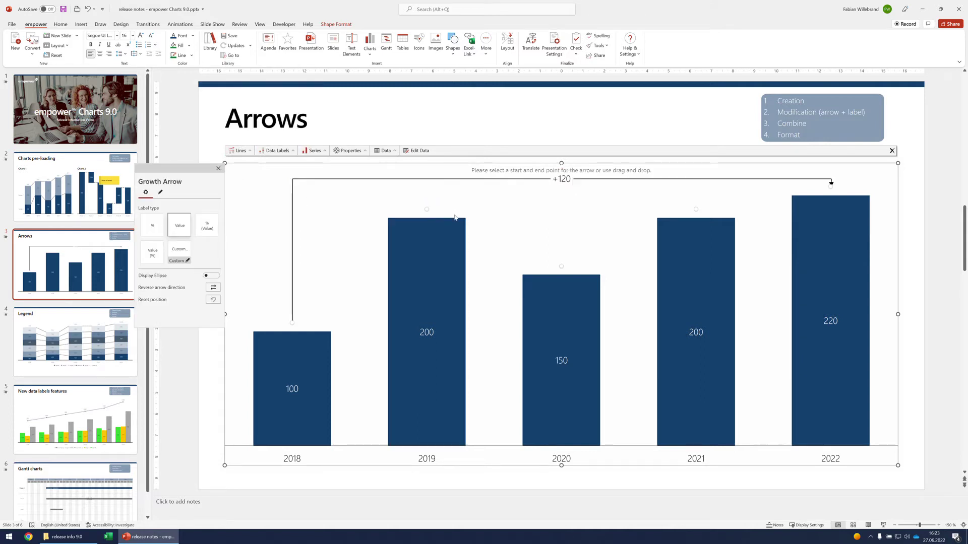
click(427, 210)
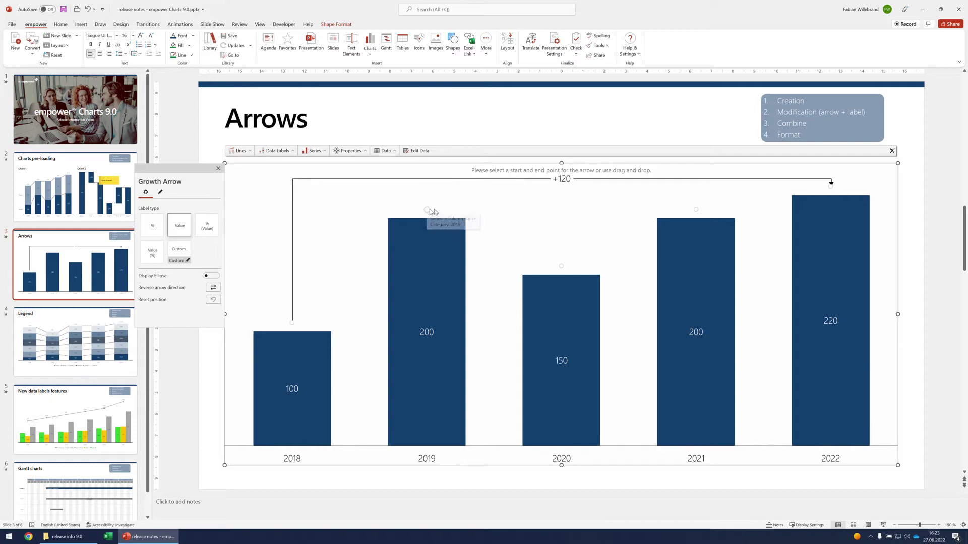
click(835, 191)
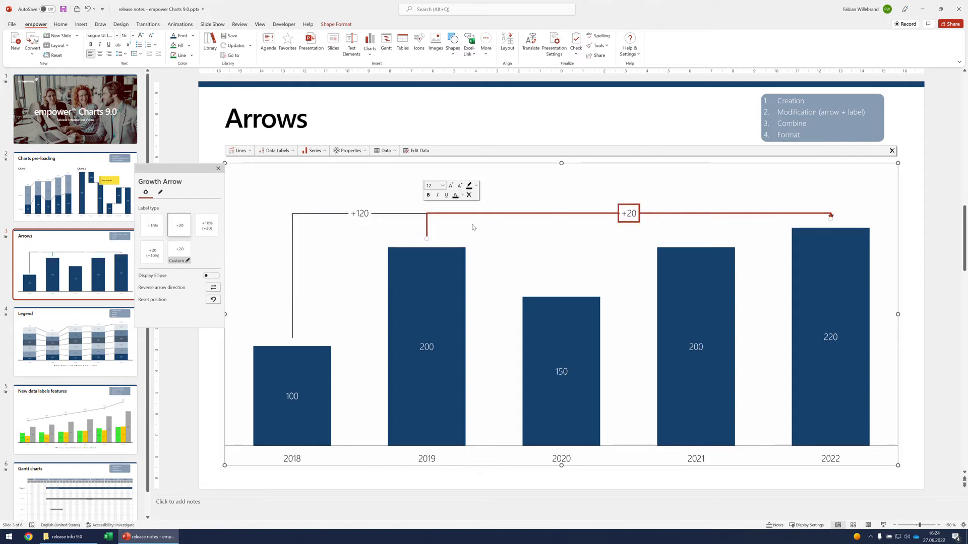
click(281, 200)
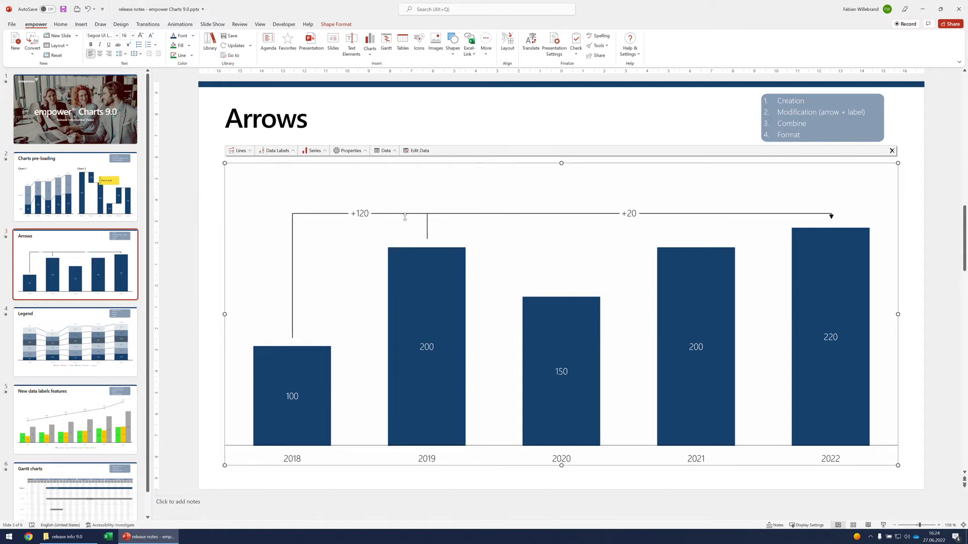
click(427, 236)
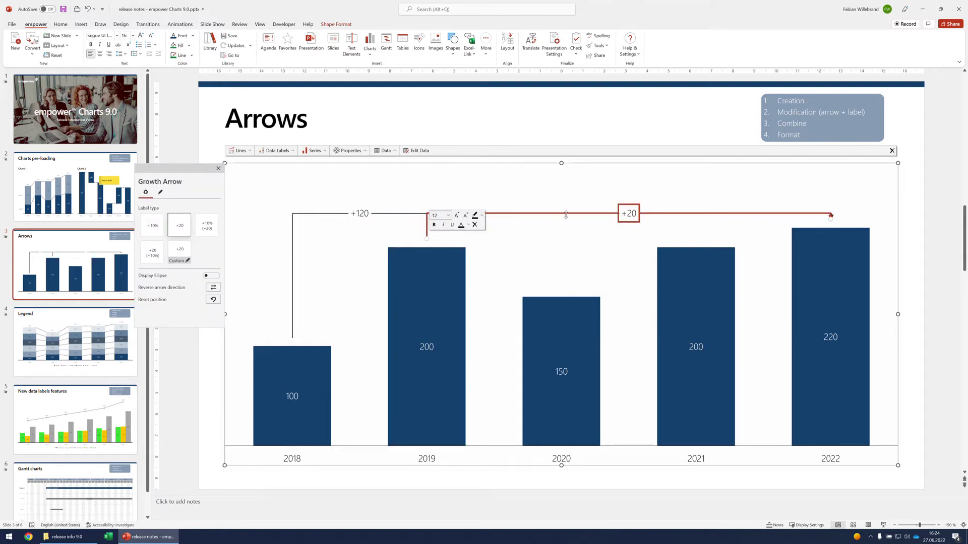
- Raise the +120 arrow above the +20 arrow, then remove the +20 arrow
drag(567, 214, 566, 195)
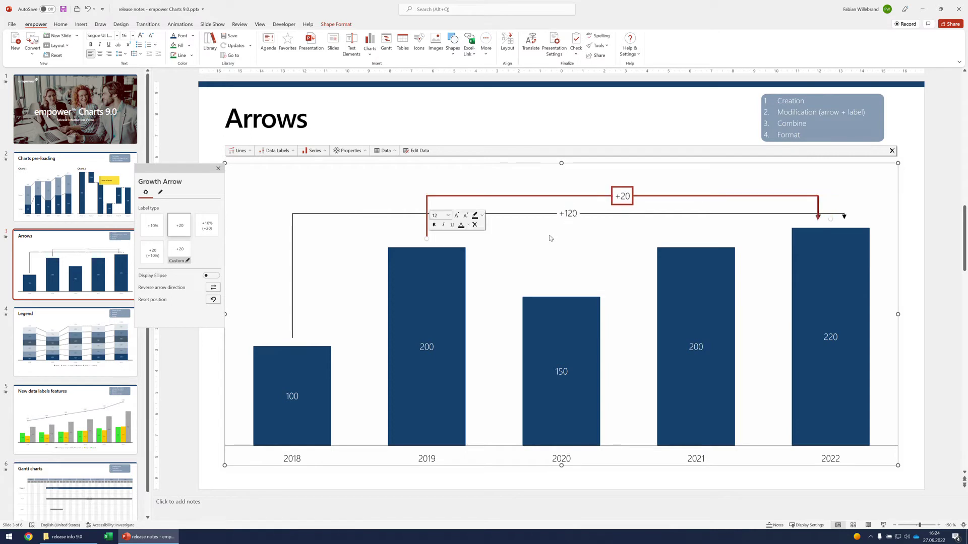
mouse_move(533, 204)
mouse_down()
mouse_move(532, 226)
mouse_move(527, 200)
mouse_up()
click(413, 214)
drag(413, 214, 412, 186)
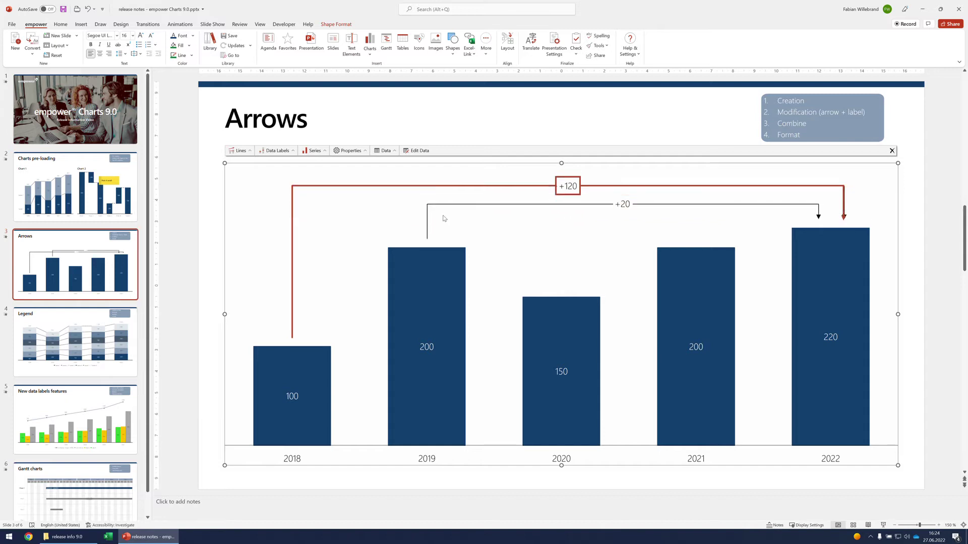
drag(512, 187, 509, 244)
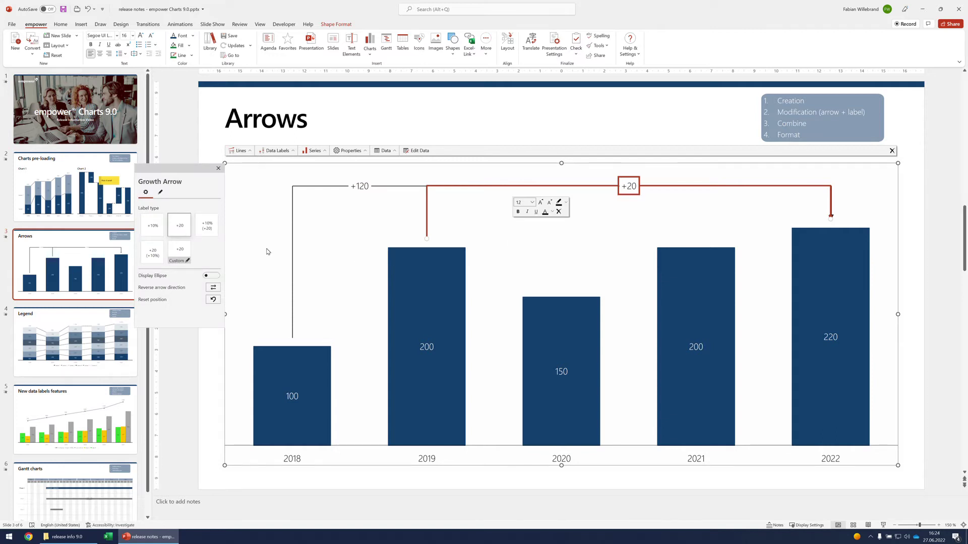
click(442, 186)
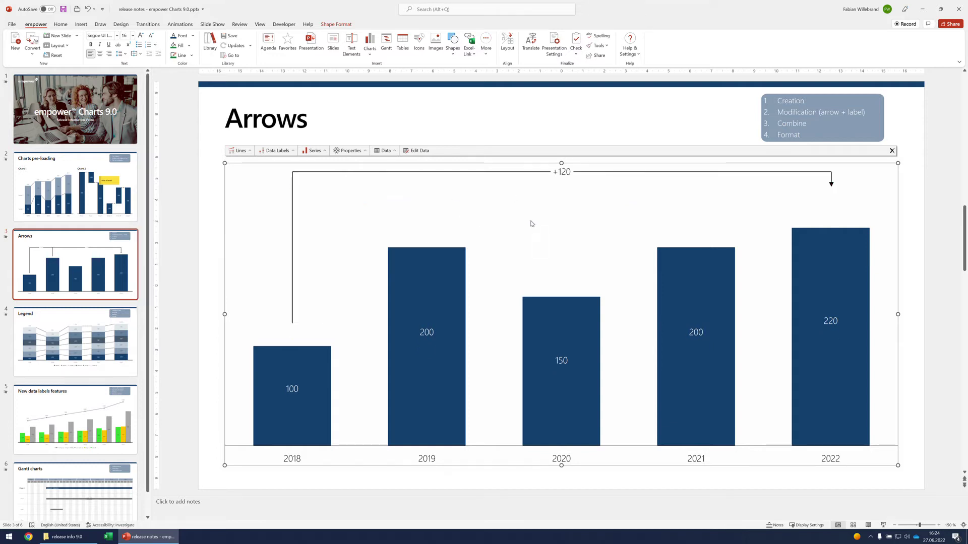
- Colour the +120 growth arrow and its label text red
click(599, 172)
click(655, 154)
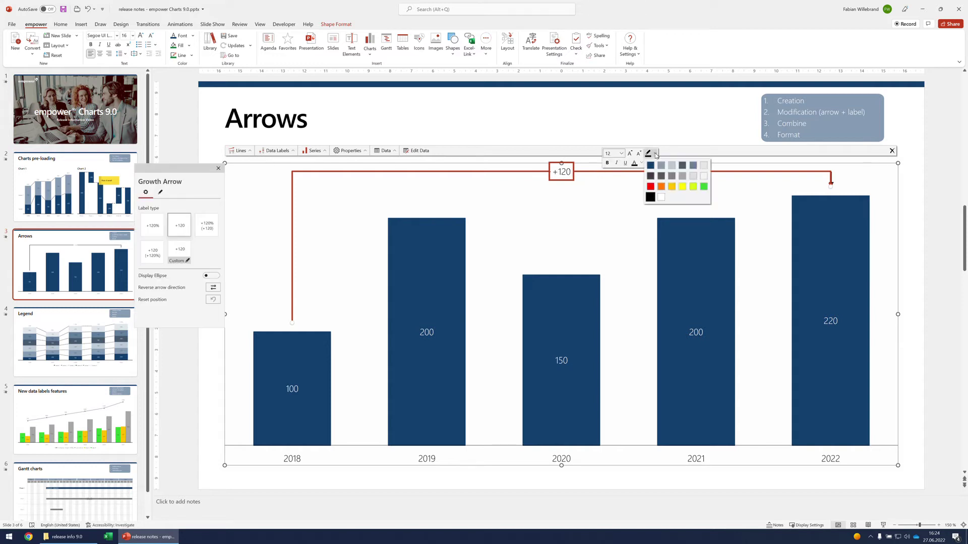
click(650, 187)
click(597, 213)
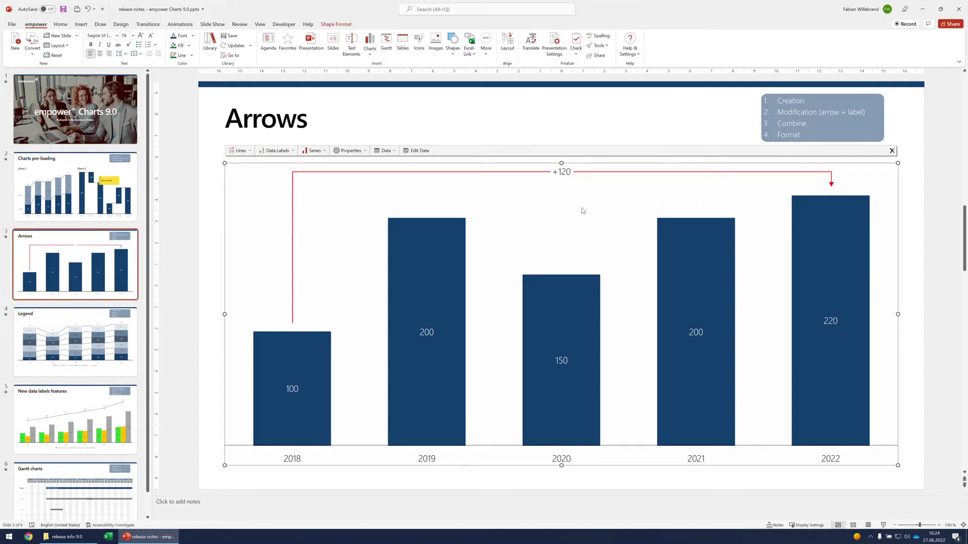
click(563, 172)
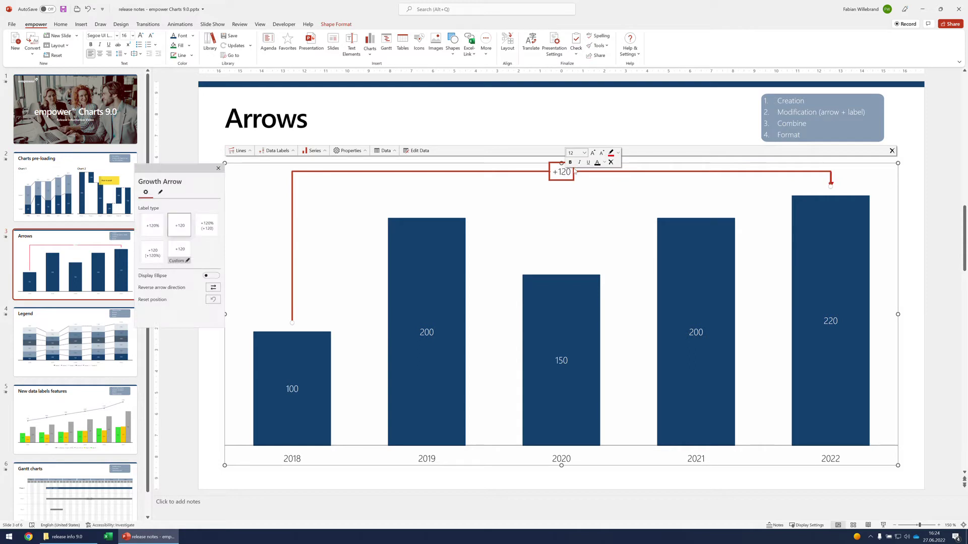
click(603, 162)
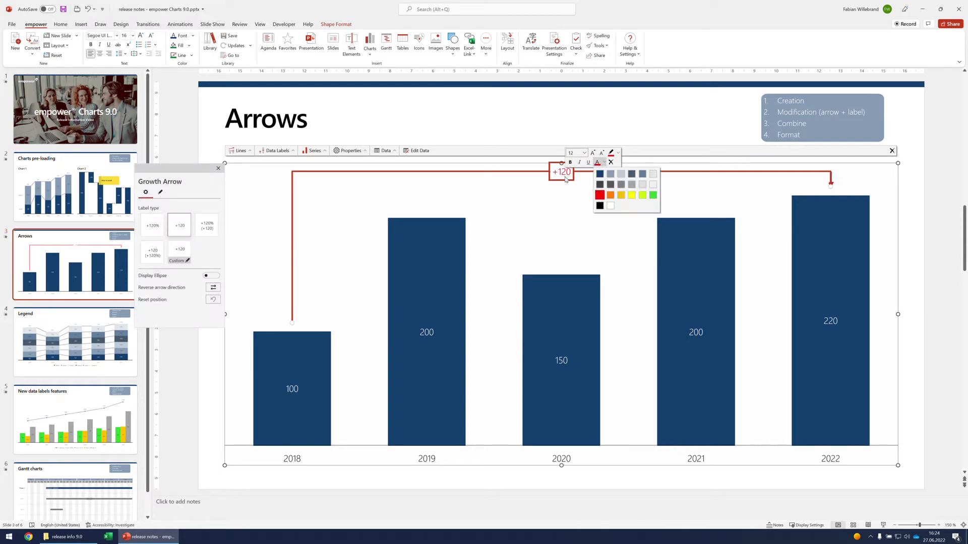
- Show the +120 label inside an ellipse with a light grey fill
click(215, 276)
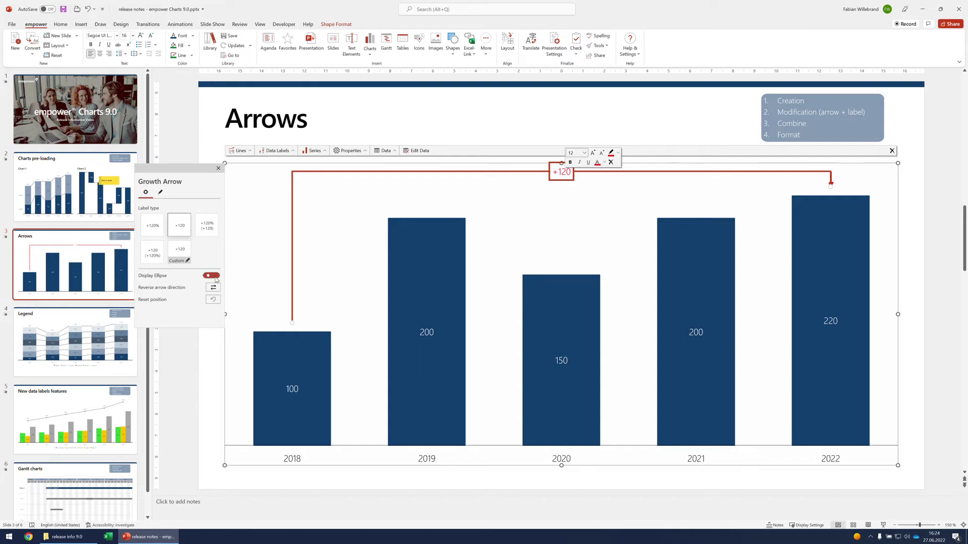
click(596, 233)
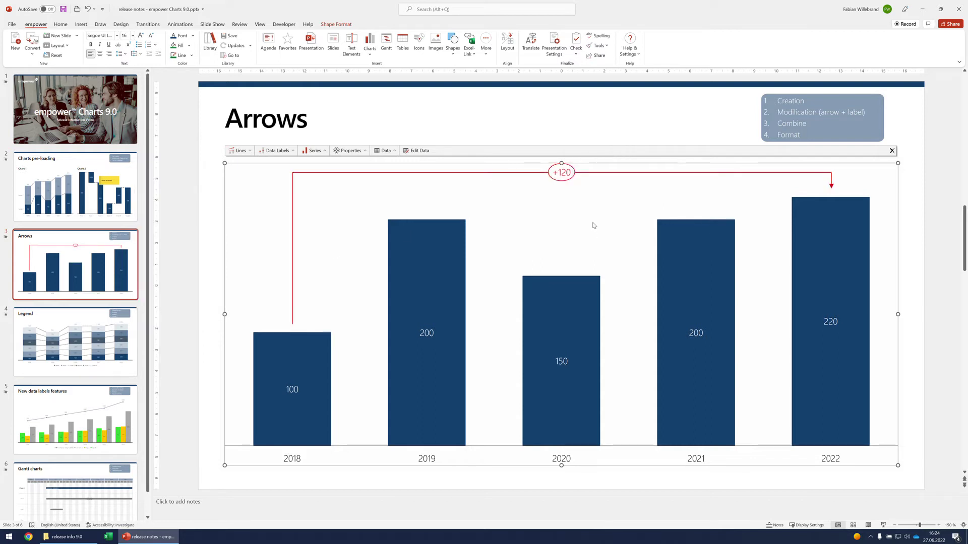
click(568, 171)
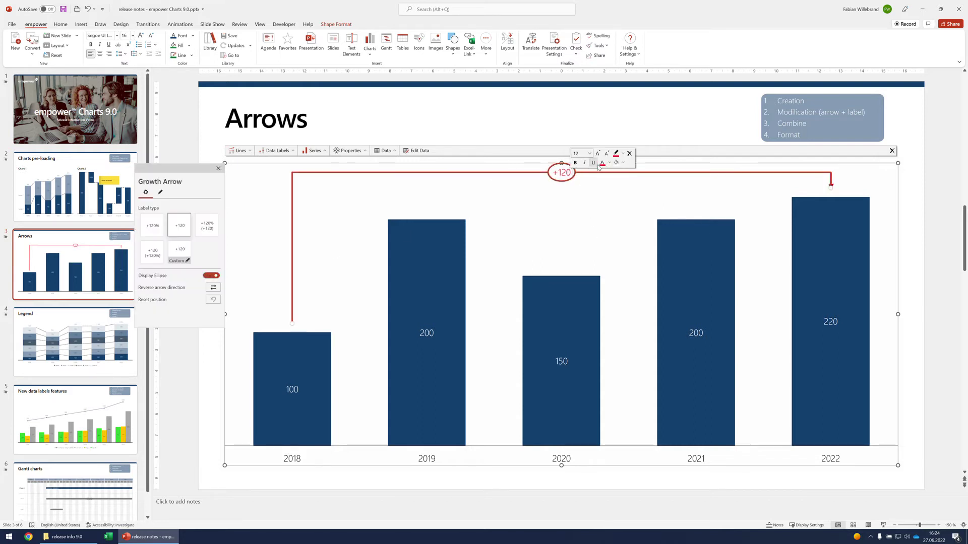
click(623, 162)
click(639, 175)
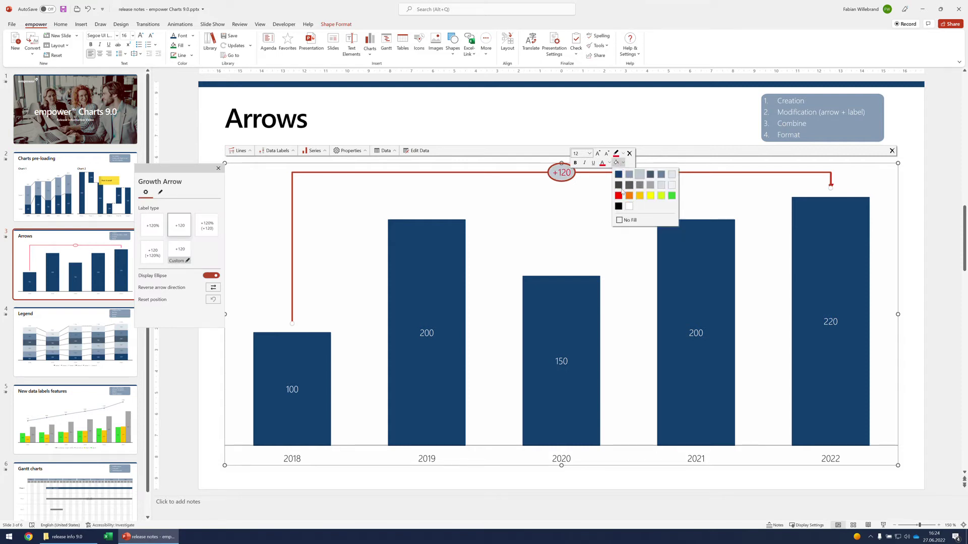
click(567, 217)
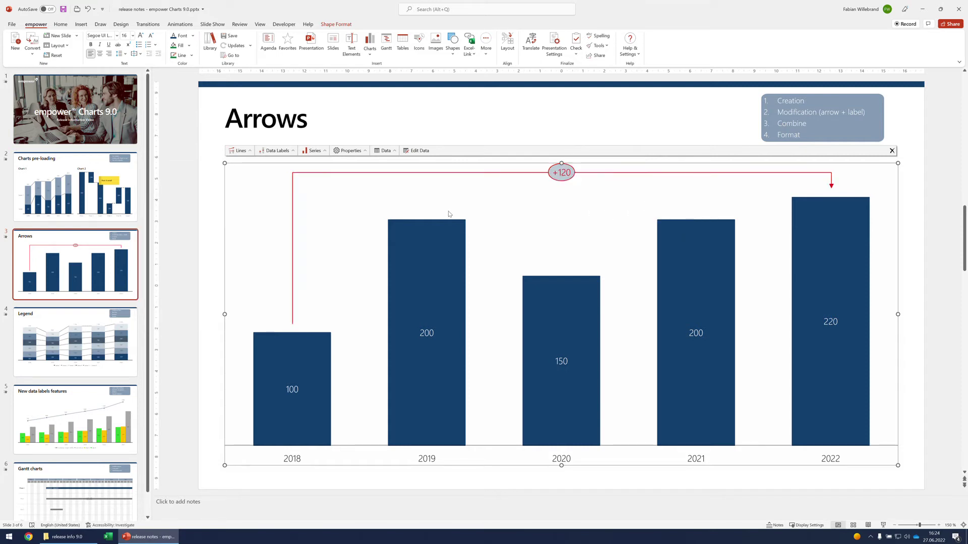
double_click(565, 173)
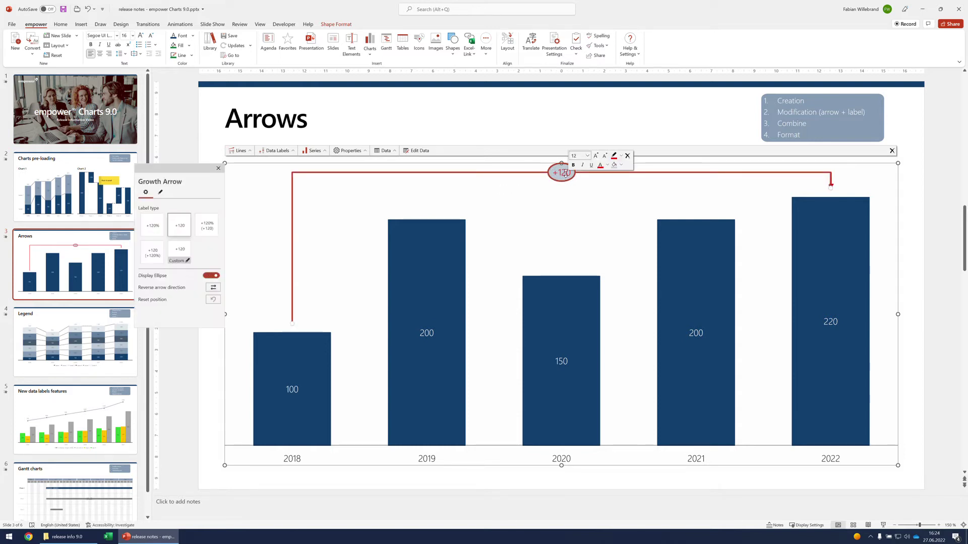
- Make the arrow label '+120 (+120%)', bracketed percent on a new line, then open the Legend slide
click(183, 262)
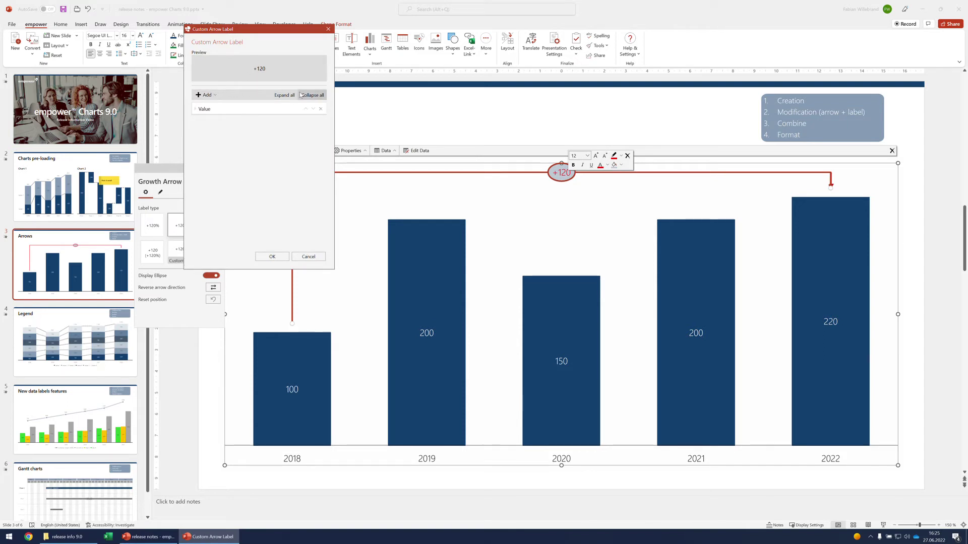
click(202, 98)
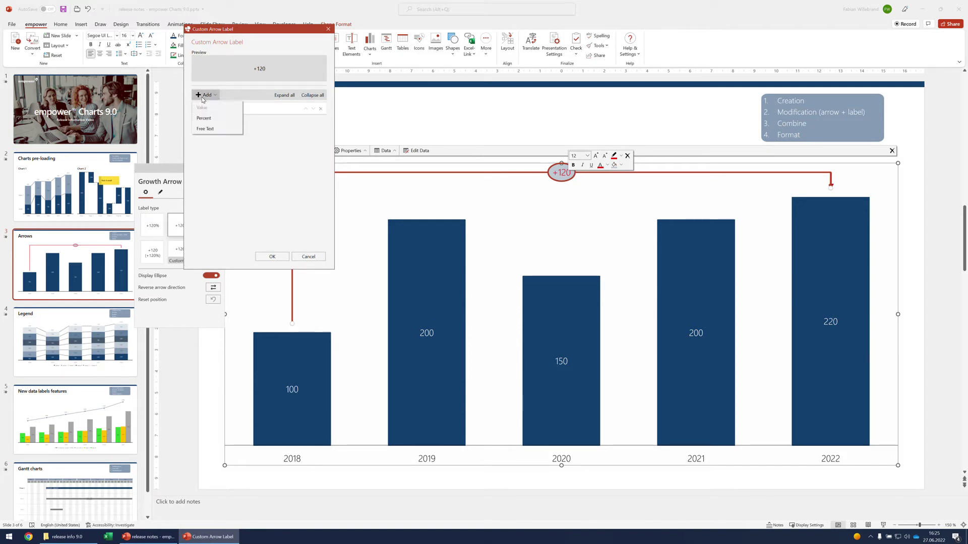
click(207, 126)
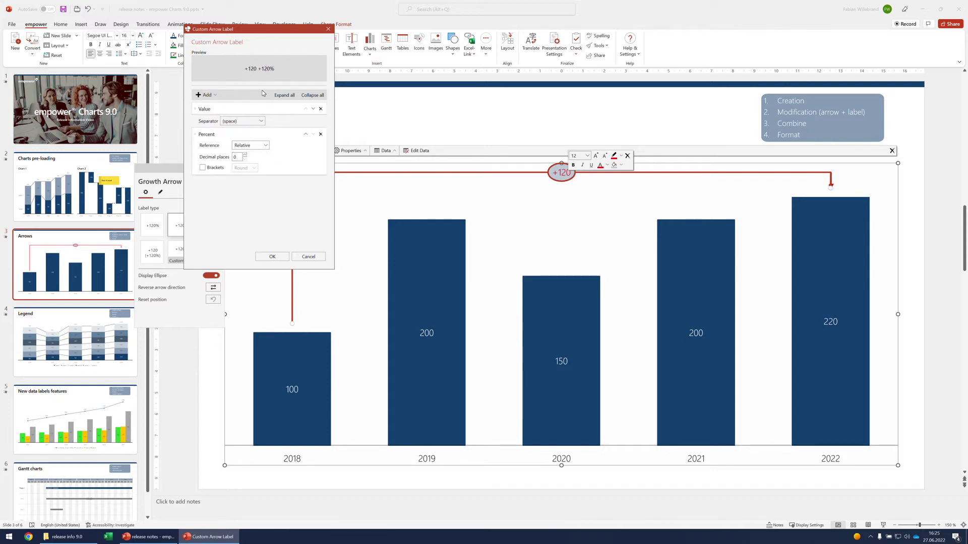
click(242, 121)
click(237, 167)
click(207, 169)
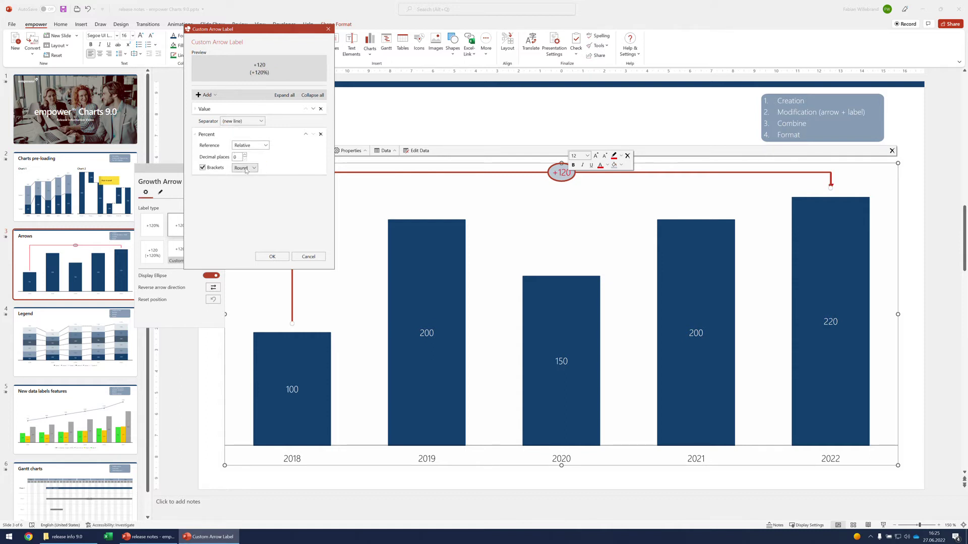
click(272, 257)
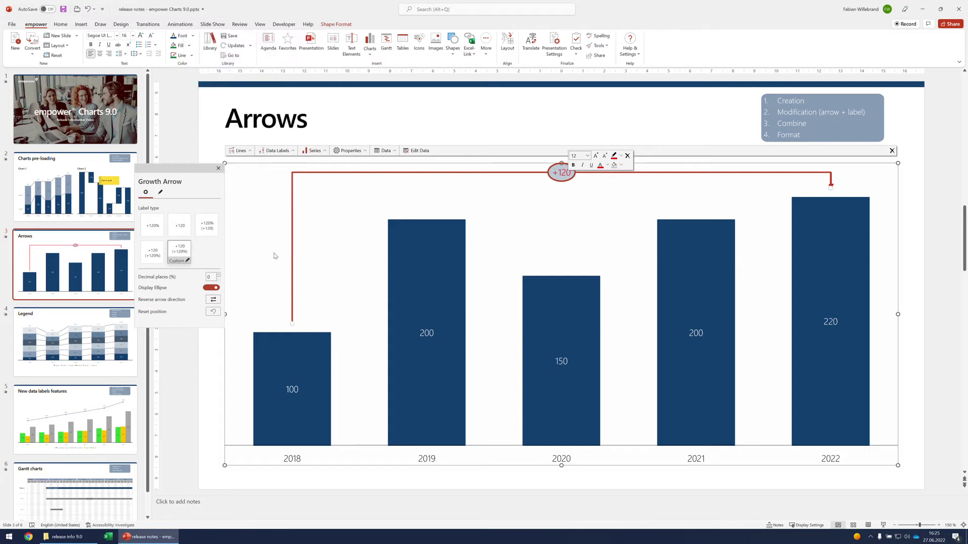
click(564, 233)
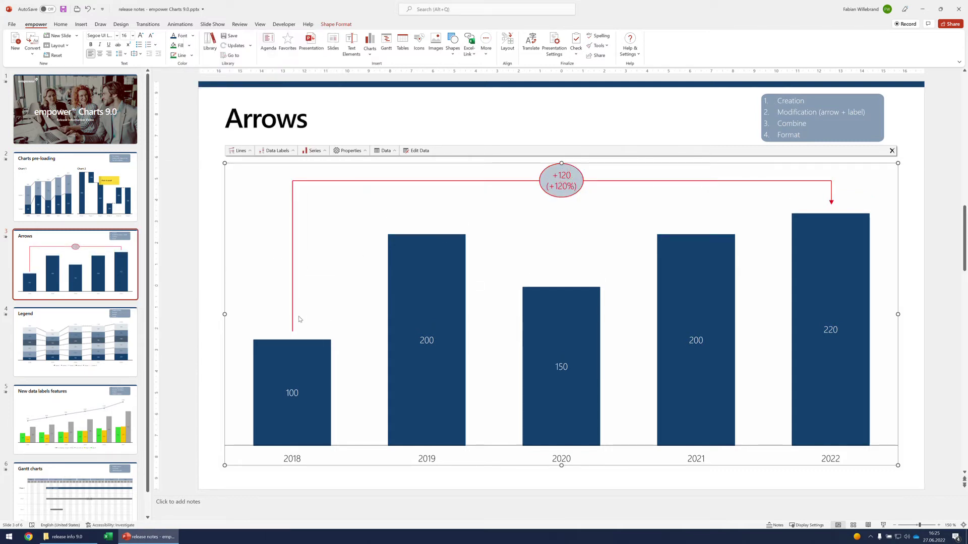
click(65, 337)
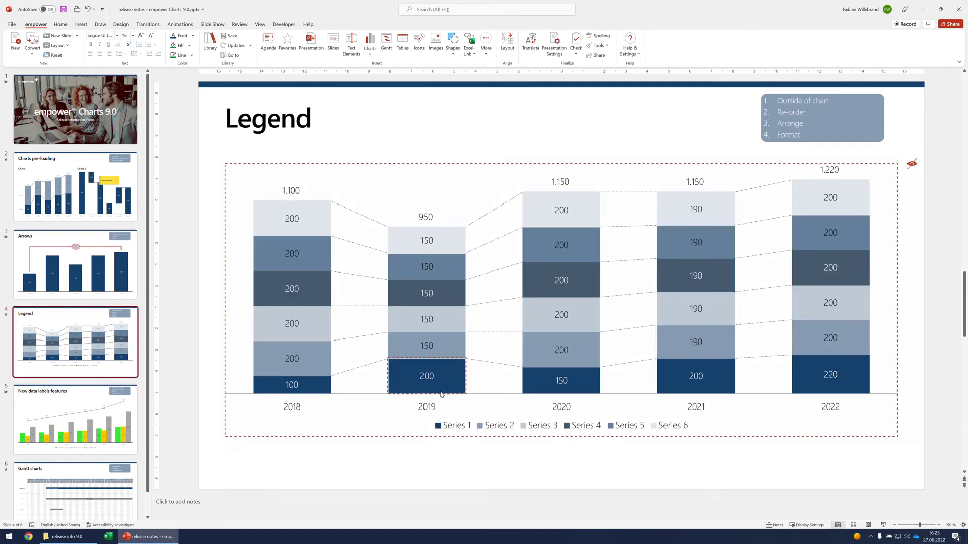
- Drag the Series 1–6 legend out of the chart frame to sit below the chart
click(482, 429)
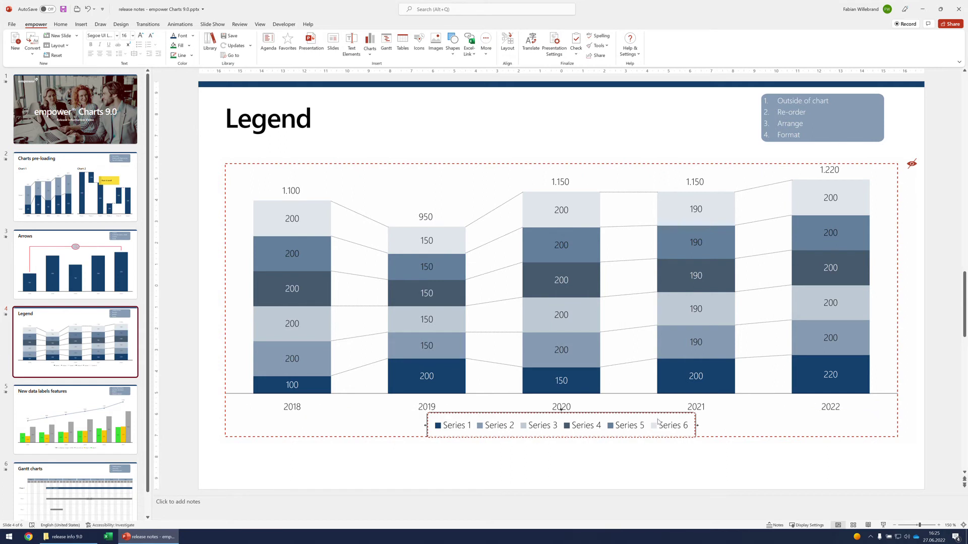
click(611, 420)
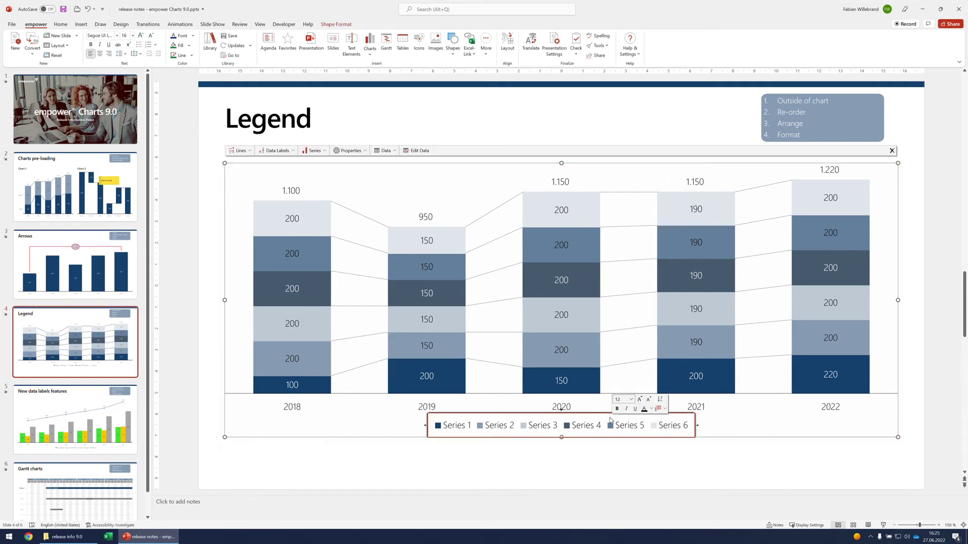
mouse_move(592, 443)
mouse_down()
mouse_move(562, 466)
mouse_move(595, 460)
mouse_up()
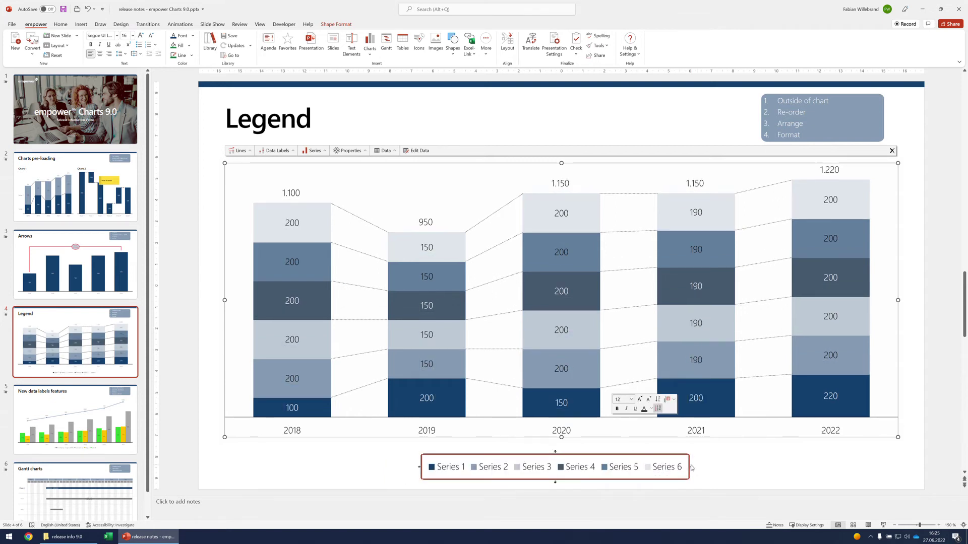
- Wrap the legend into two rows under the chart and reorder it Series 1, 3, 5 over 2, 4, 6
drag(688, 461, 575, 465)
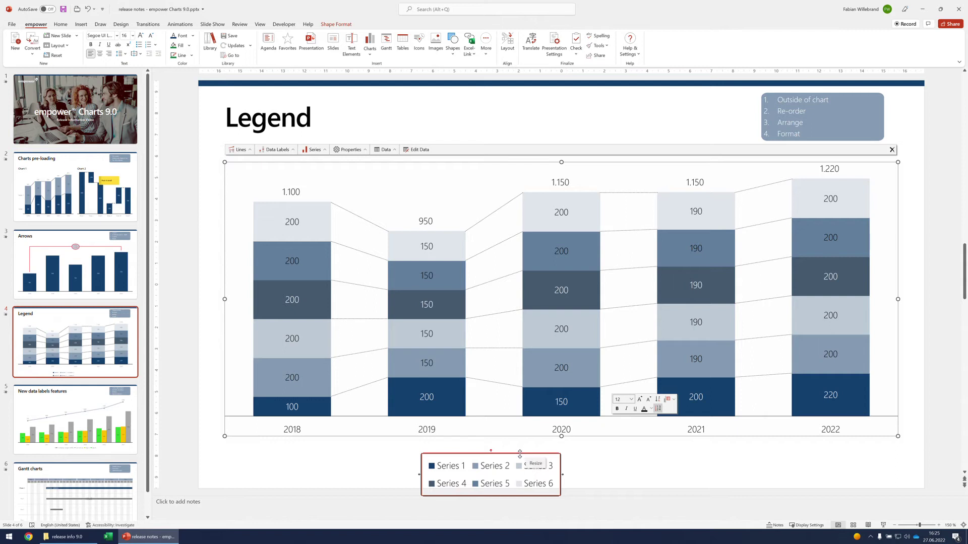
drag(520, 454, 573, 442)
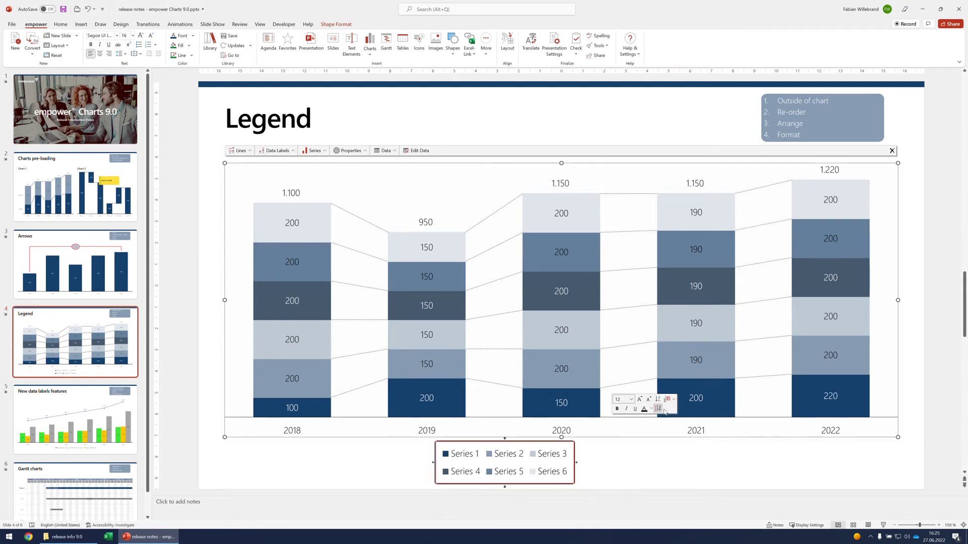
click(658, 409)
drag(449, 474, 503, 477)
- Flip the legend order so Series 6, 4, 2 sit above 5, 3, 1, and bold the Series 4 label
click(657, 399)
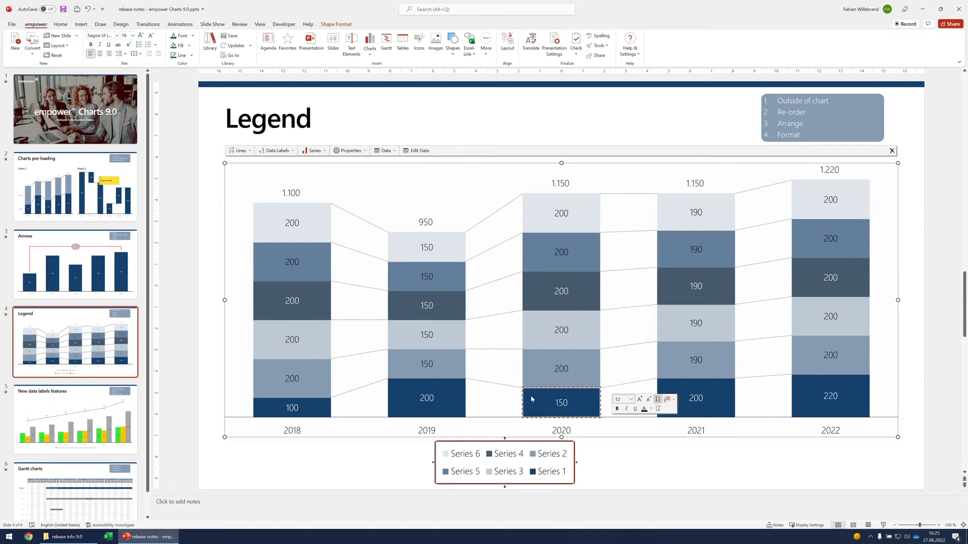
click(508, 454)
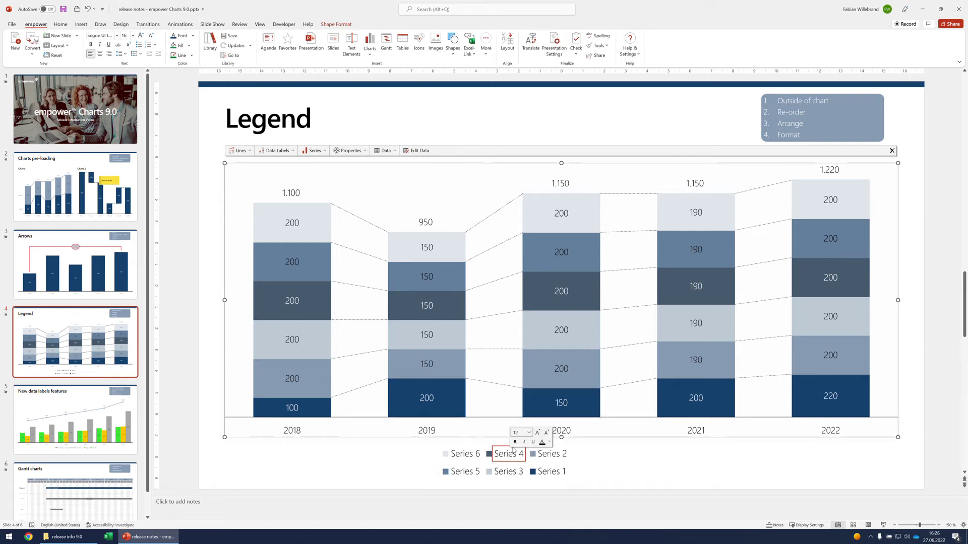
click(516, 442)
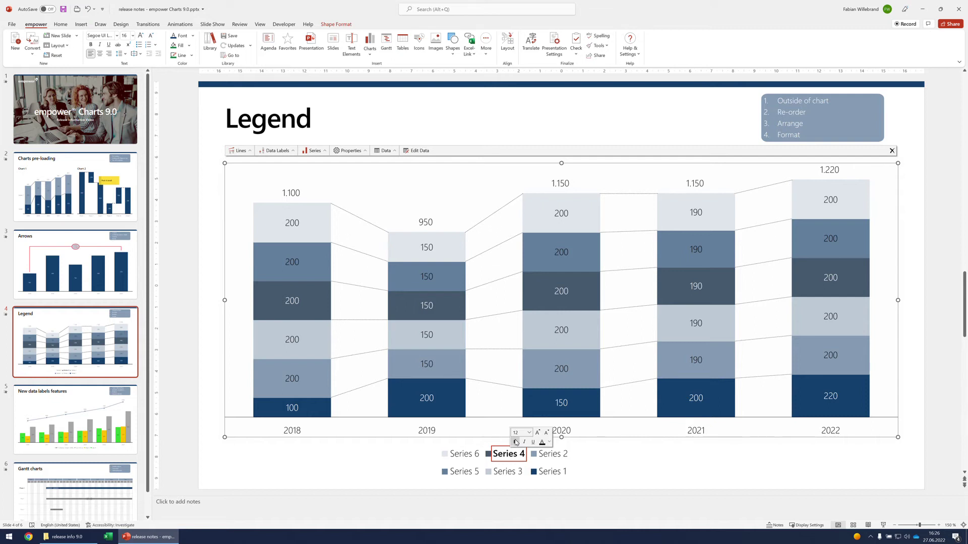
click(549, 442)
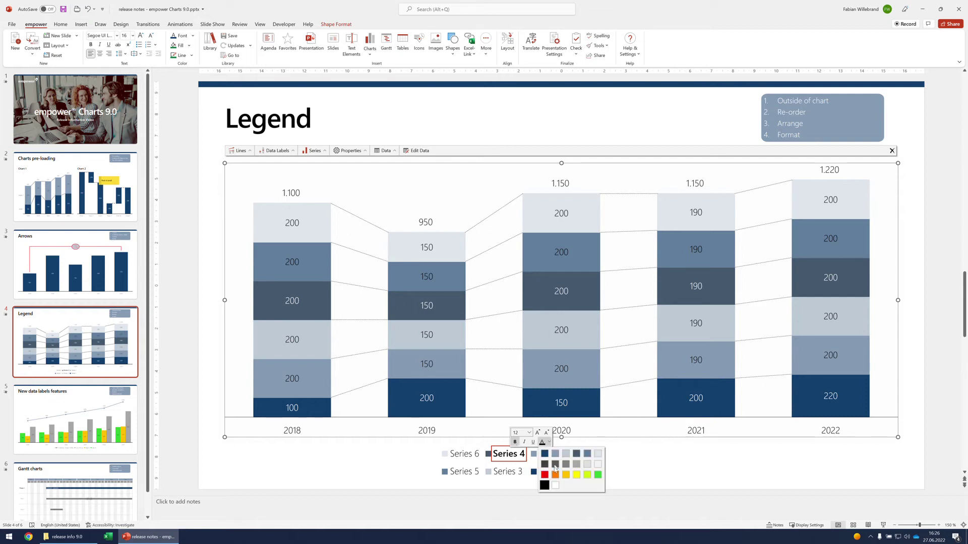